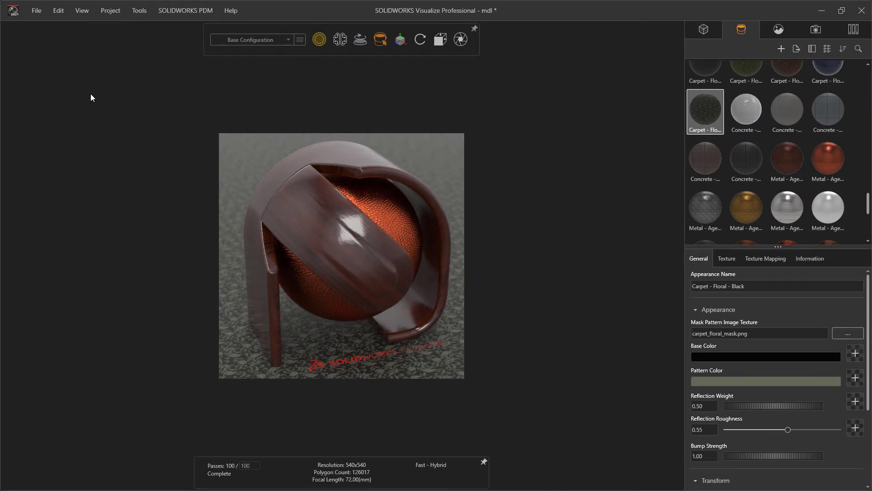
# Pause the rendering and read the NVIDIA Material Definition Language page in the web browser, then return to SOLIDWORKS Visualize.
pyautogui.press('p')
pyautogui.hotkey('alt', 'Tab')
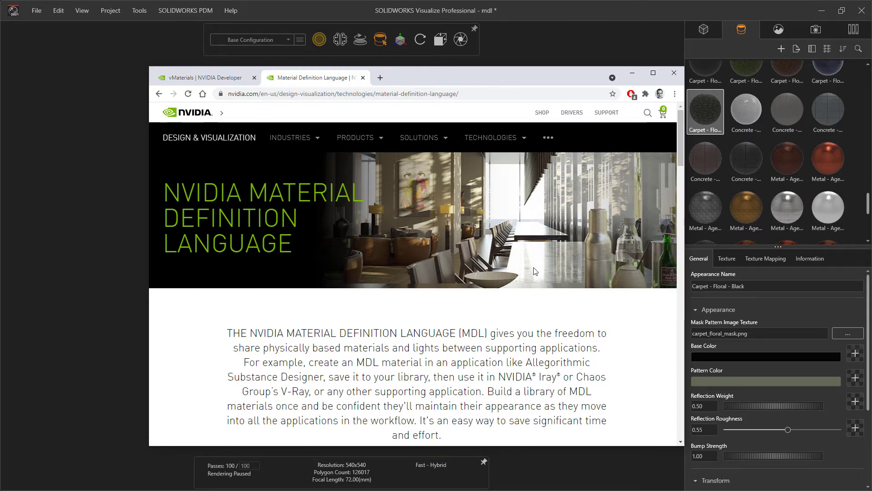
pyautogui.scroll(-10, 534, 271)
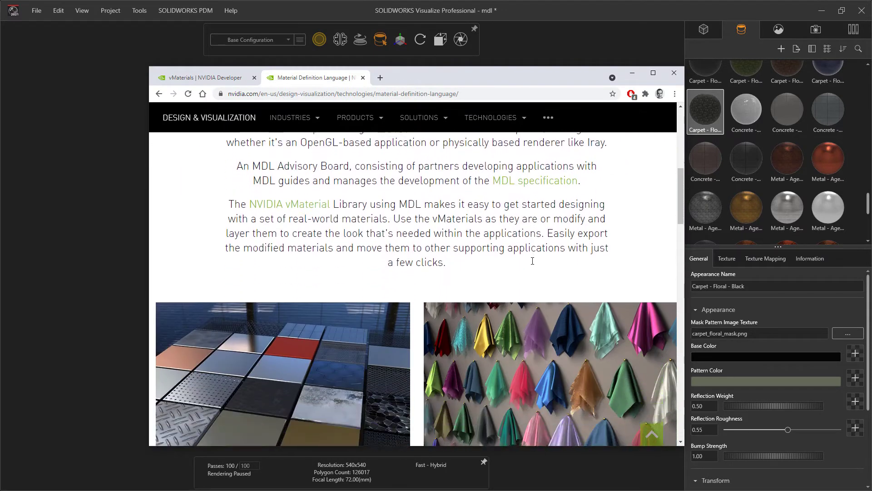
pyautogui.scroll(-4, 532, 261)
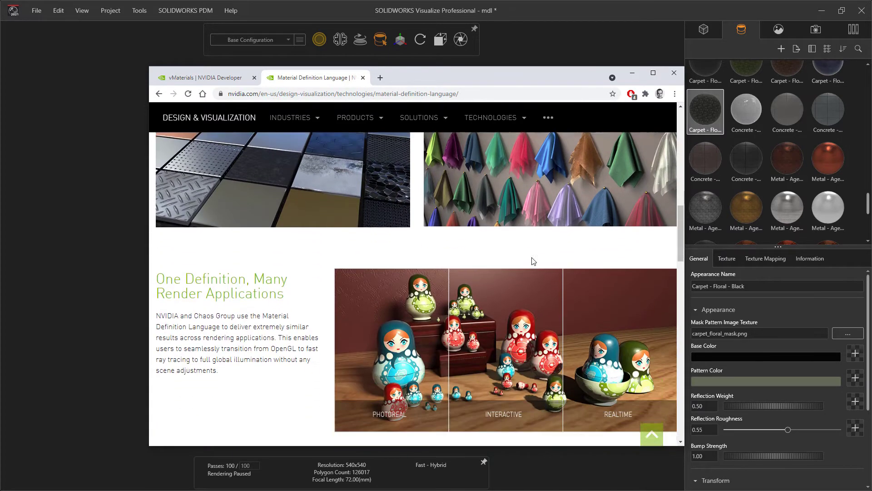
pyautogui.scroll(-5, 531, 259)
pyautogui.click(109, 188)
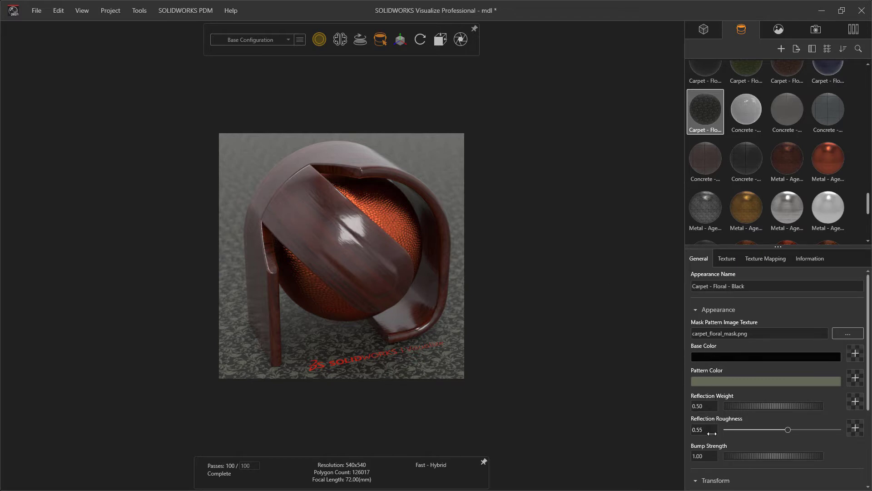
# Apply the Concrete - Cast Concrete Panels - Walnut appearance to the floor, then replace it with Metal - Aged Disc Mosaic - Vintage Brass.
pyautogui.moveTo(702, 165); pyautogui.dragTo(457, 195)
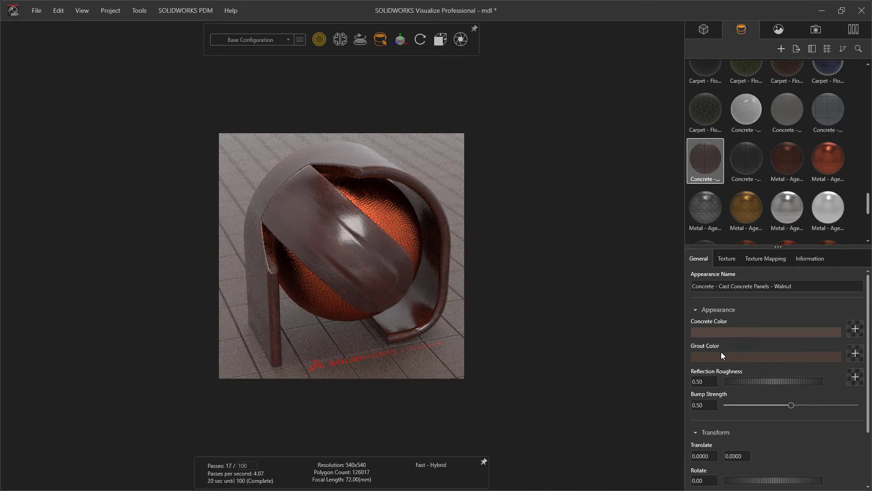
pyautogui.scroll(-1, 766, 411)
pyautogui.scroll(-2, 765, 410)
pyautogui.scroll(3, 765, 407)
pyautogui.scroll(-1, 777, 195)
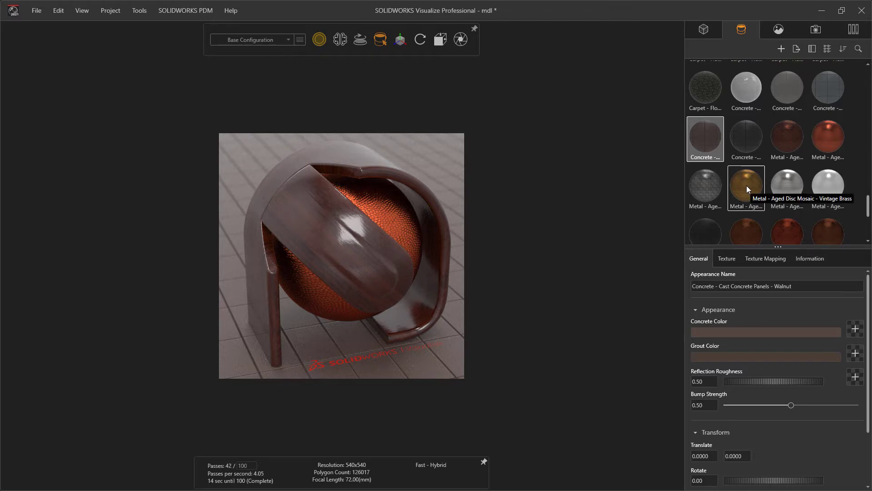
pyautogui.moveTo(746, 186); pyautogui.dragTo(456, 200)
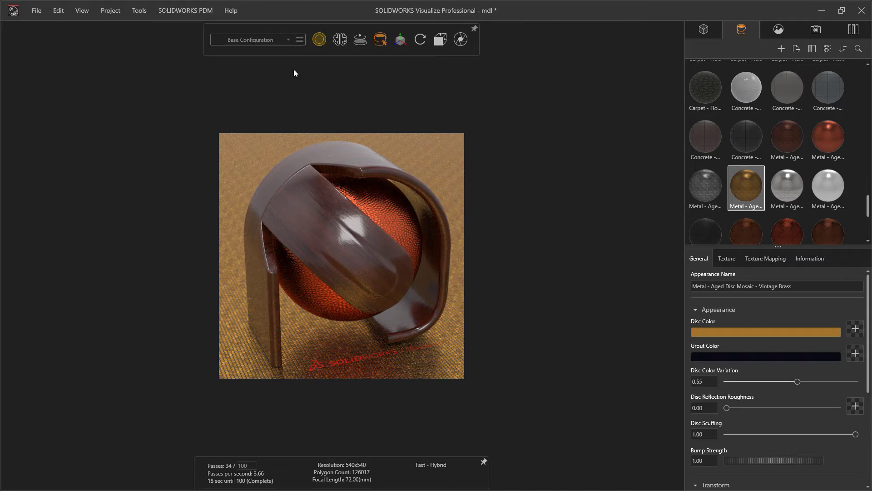
# Pause the rendering and examine the downloads, key features, version 1.7 additions and sample images on the NVIDIA vMaterials page in the browser.
pyautogui.press('p')
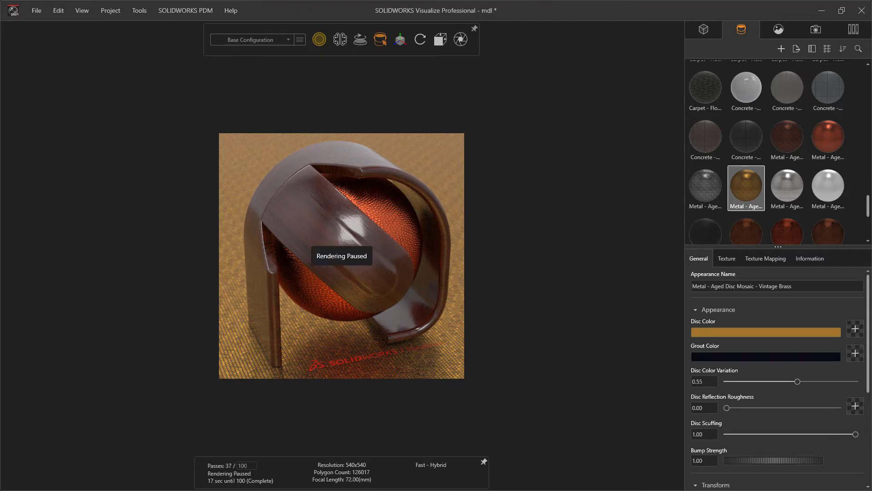
pyautogui.hotkey('alt', 'Tab')
pyautogui.hotkey('alt', 'Left')
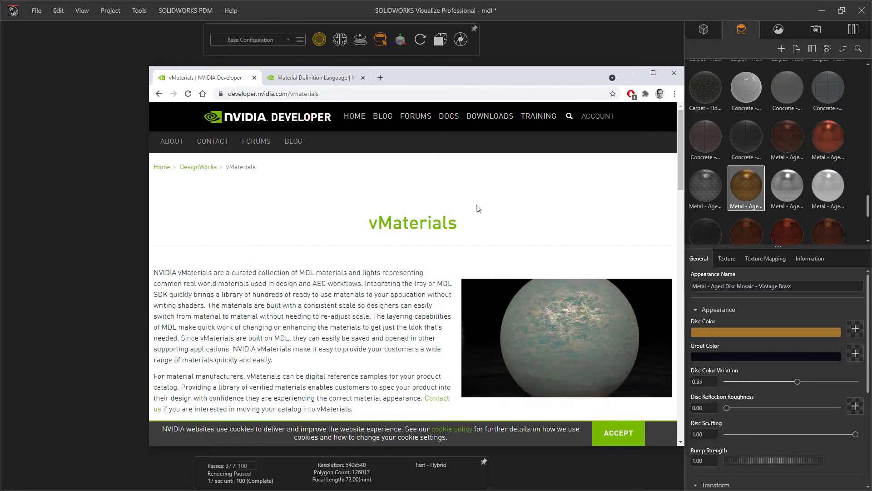
pyautogui.scroll(-1, 478, 209)
pyautogui.scroll(-1, 478, 208)
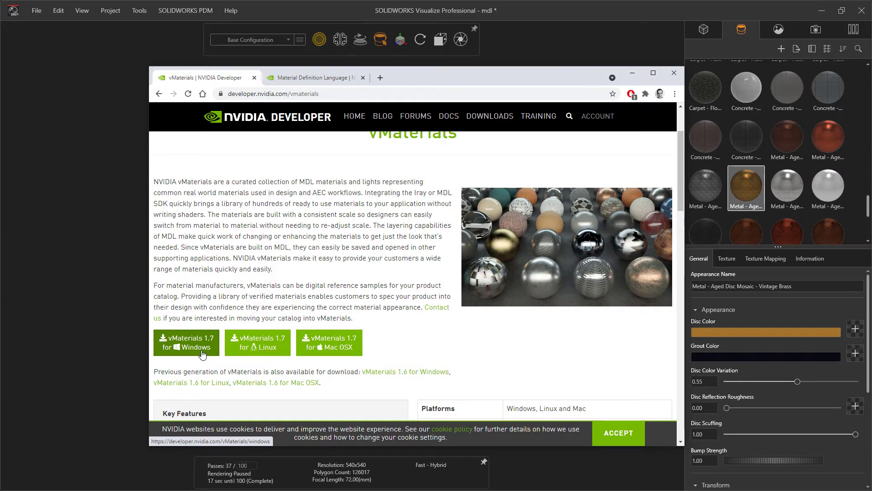
pyautogui.scroll(-2, 204, 349)
pyautogui.scroll(-1, 231, 314)
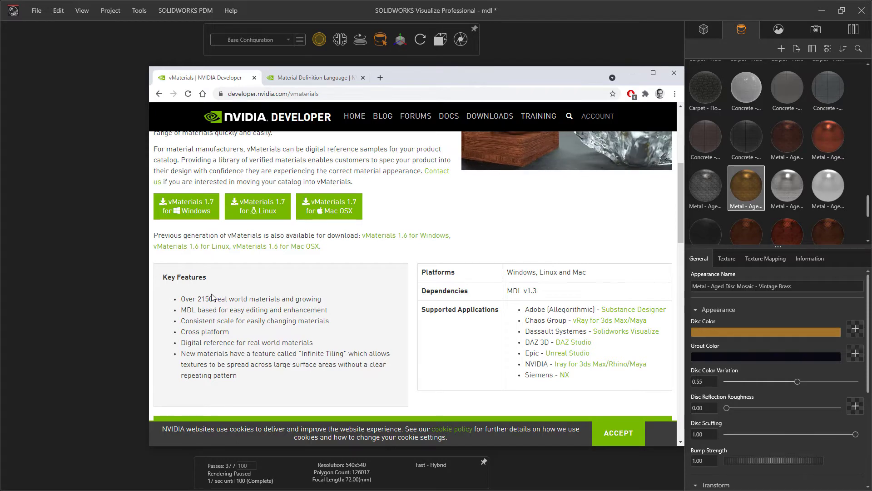
pyautogui.scroll(-2, 210, 298)
pyautogui.scroll(-4, 214, 298)
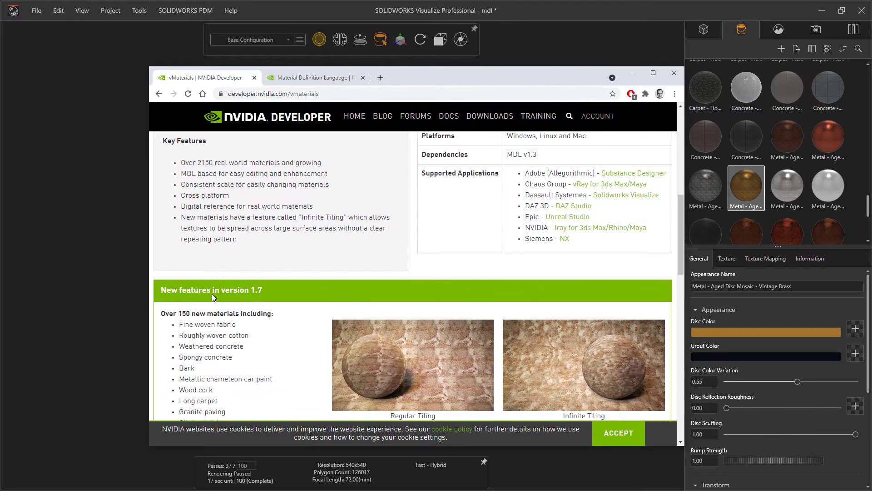
pyautogui.scroll(-5, 215, 296)
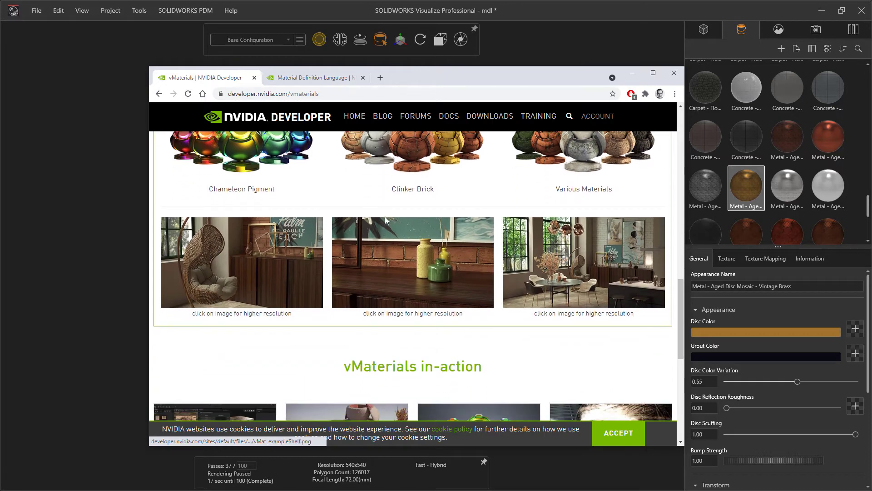
pyautogui.scroll(-2, 545, 173)
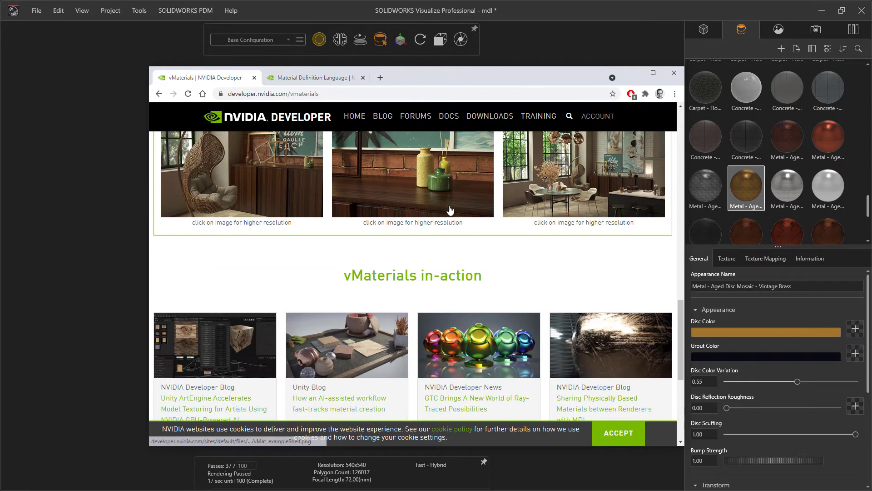
pyautogui.click(632, 73)
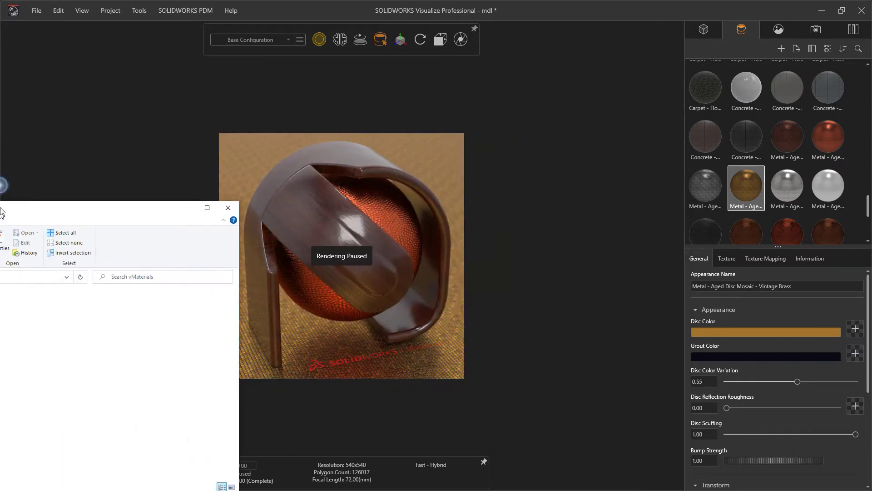
# Switch to File Explorer and open the Masonry folder inside the AEC folder of the vMaterials library.
pyautogui.moveTo(1, 190); pyautogui.dragTo(389, 141)
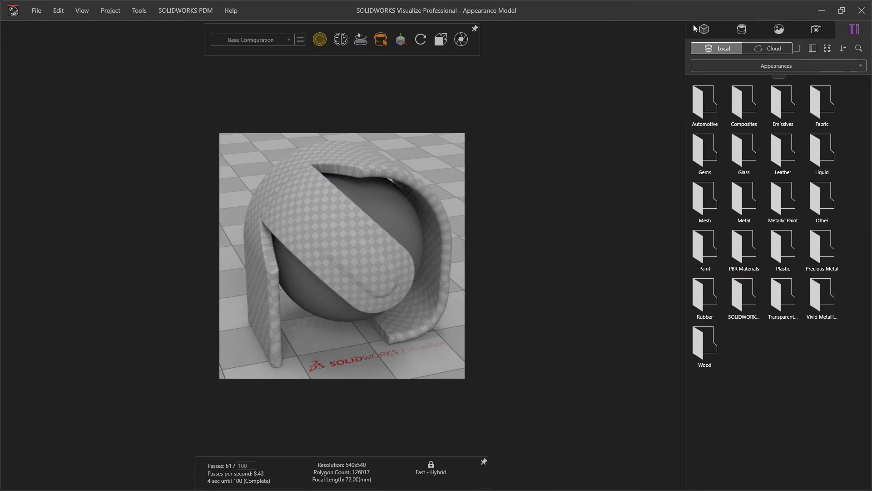
pyautogui.click(699, 30)
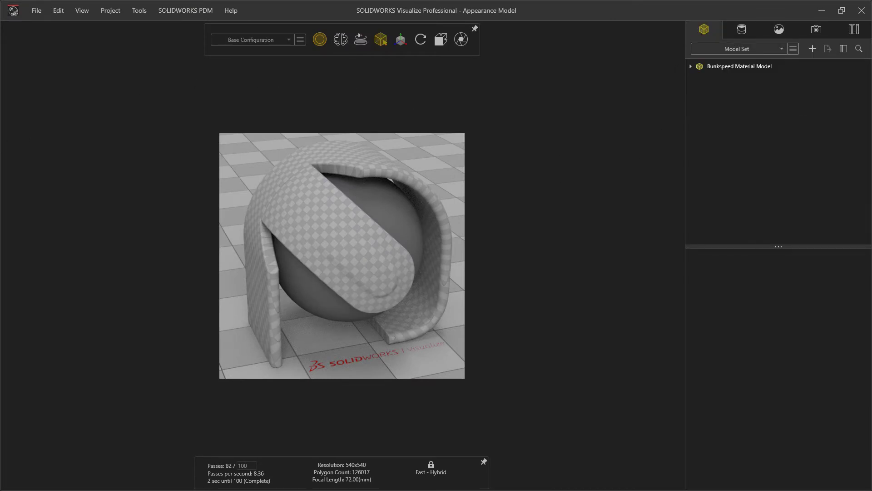
pyautogui.hotkey('alt', 'Tab')
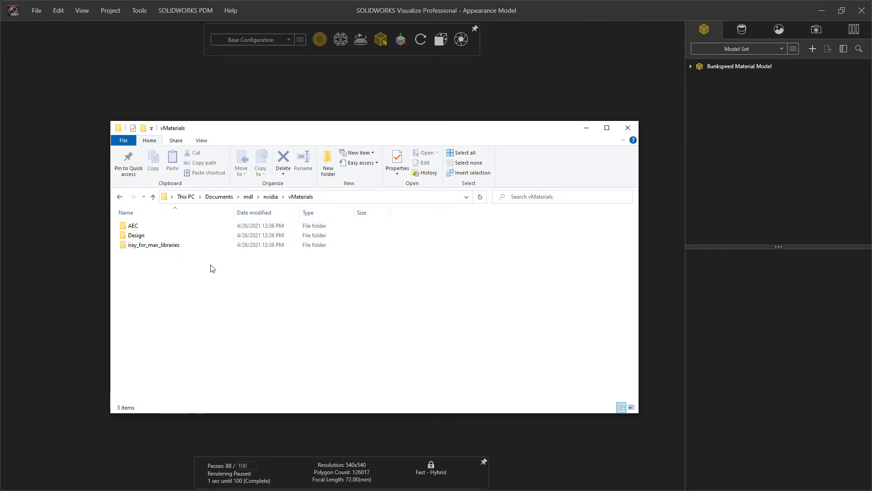
pyautogui.doubleClick(146, 227)
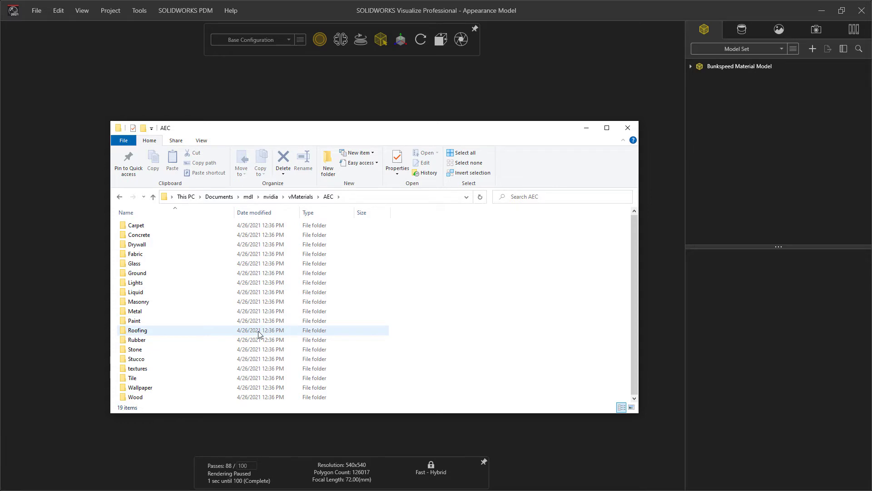
pyautogui.doubleClick(234, 302)
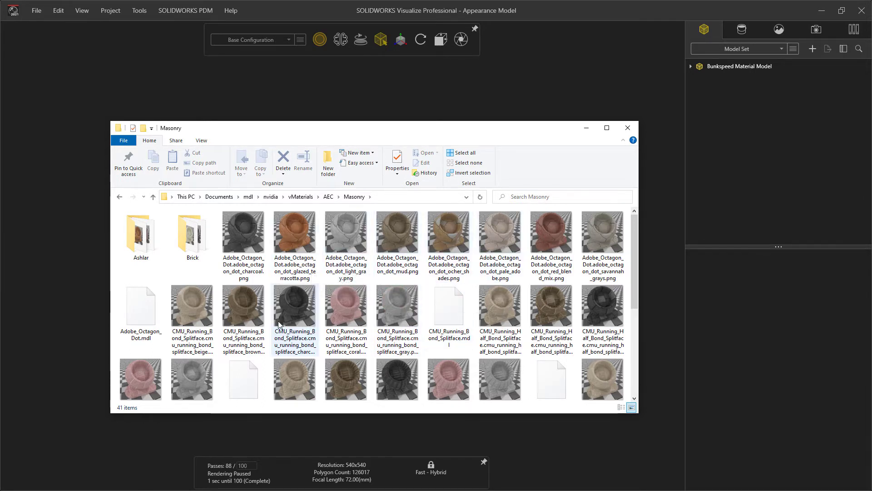
# Import Adobe_Octagon_Dot.mdl from the Masonry folder onto the floor of the scene.
pyautogui.click(150, 309)
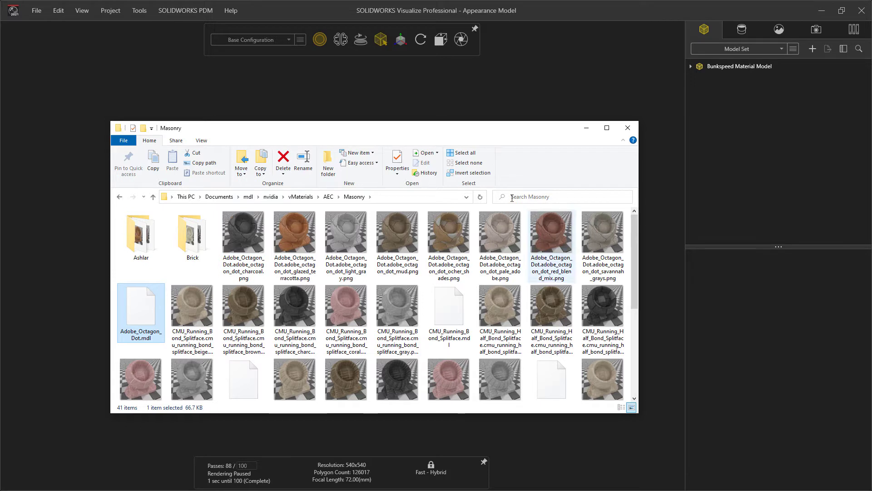
pyautogui.moveTo(414, 130); pyautogui.dragTo(696, 102)
pyautogui.moveTo(429, 285); pyautogui.dragTo(232, 340)
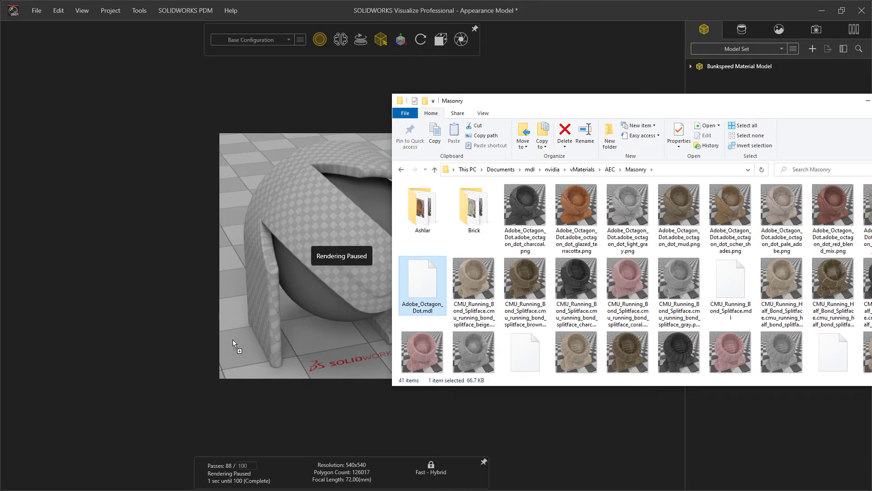
pyautogui.click(349, 251)
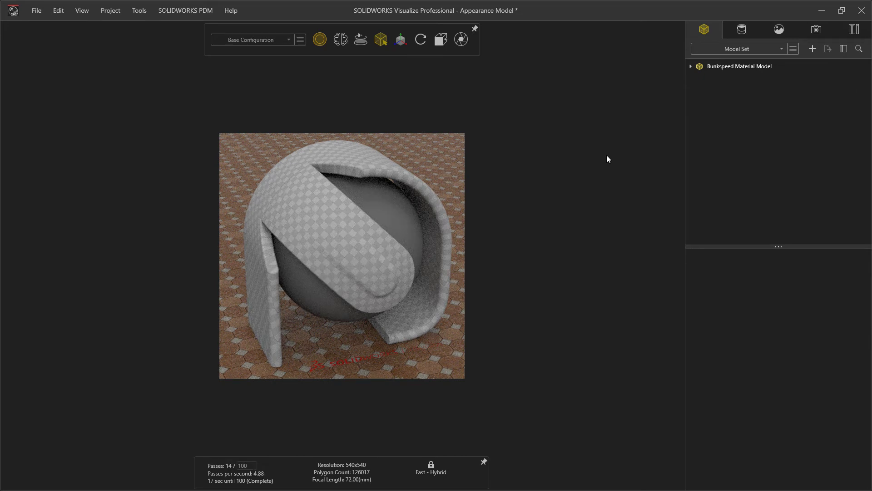
# Inspect the imported Octagon Dot appearances in the project's appearance list and view the parameters of the Ocher Shades variant.
pyautogui.click(744, 29)
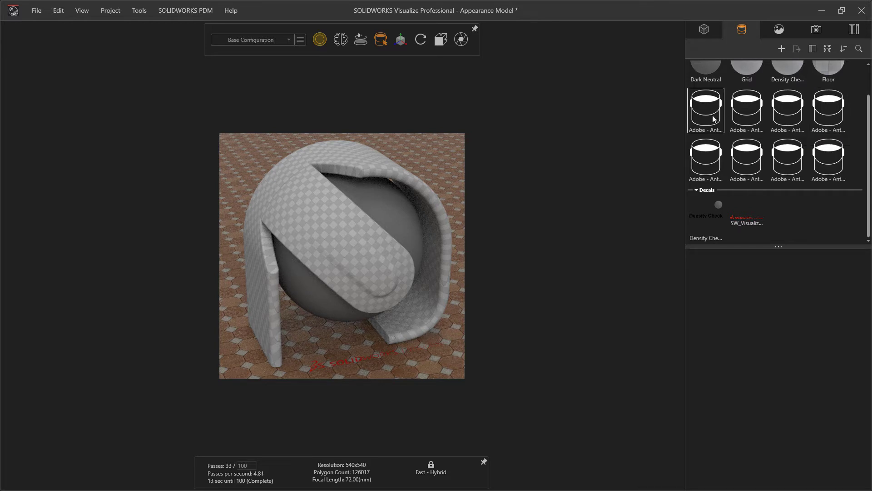
pyautogui.scroll(1, 822, 148)
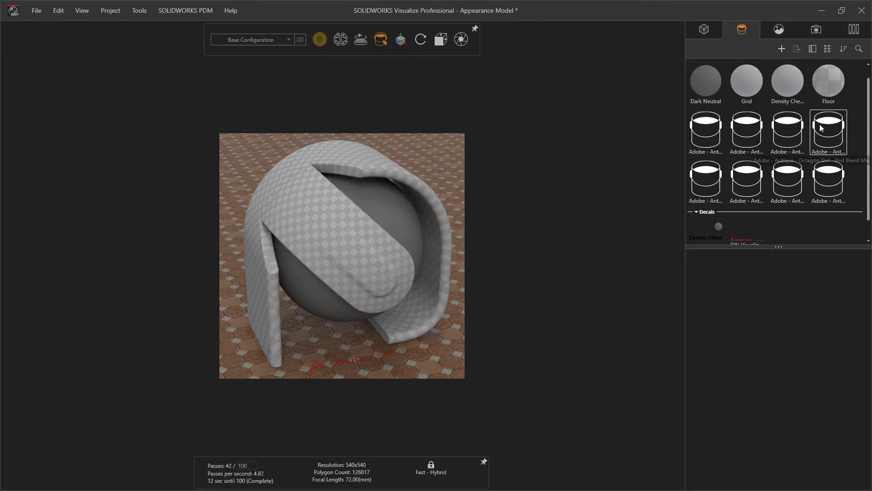
pyautogui.click(830, 81)
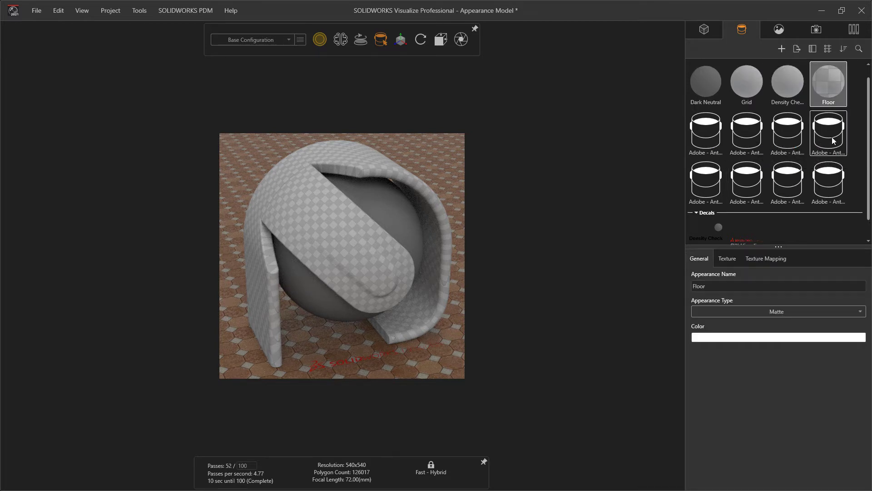
pyautogui.click(716, 138)
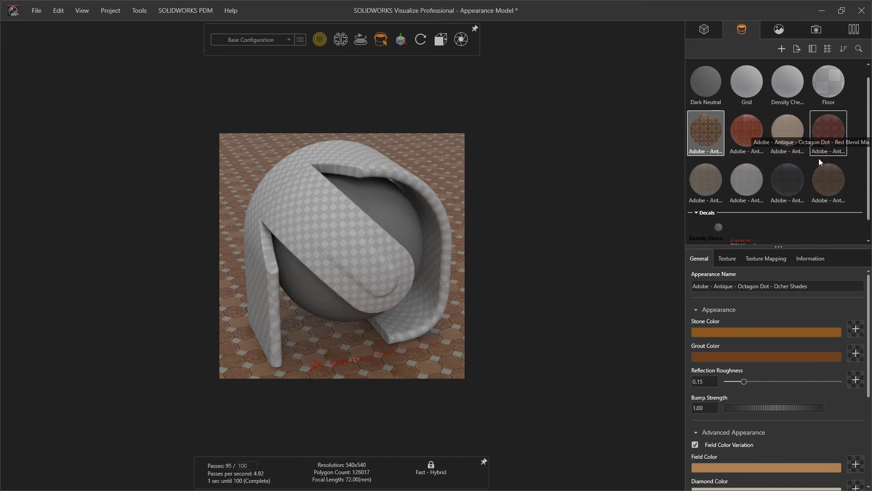
# Apply the Adobe - Antique - Octagon Dot - Charcoal appearance to the floor and set its texture scale to 4.
pyautogui.moveTo(792, 178); pyautogui.dragTo(453, 180)
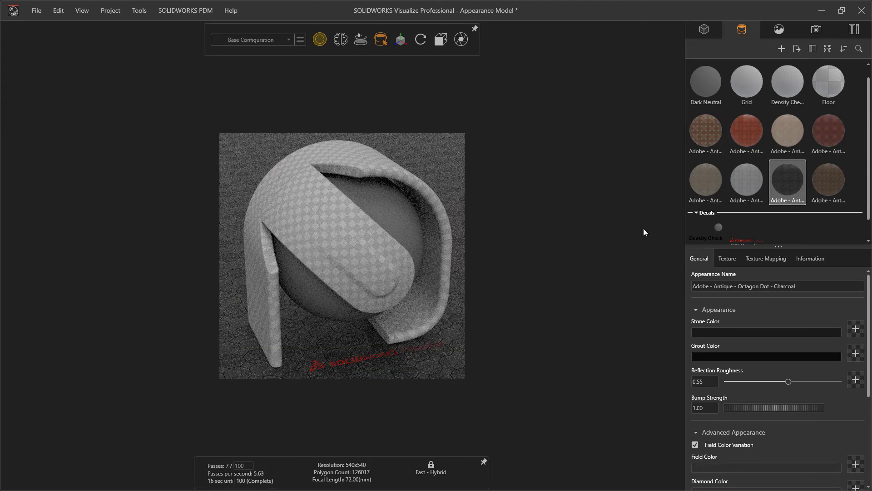
pyautogui.moveTo(868, 290); pyautogui.dragTo(869, 378)
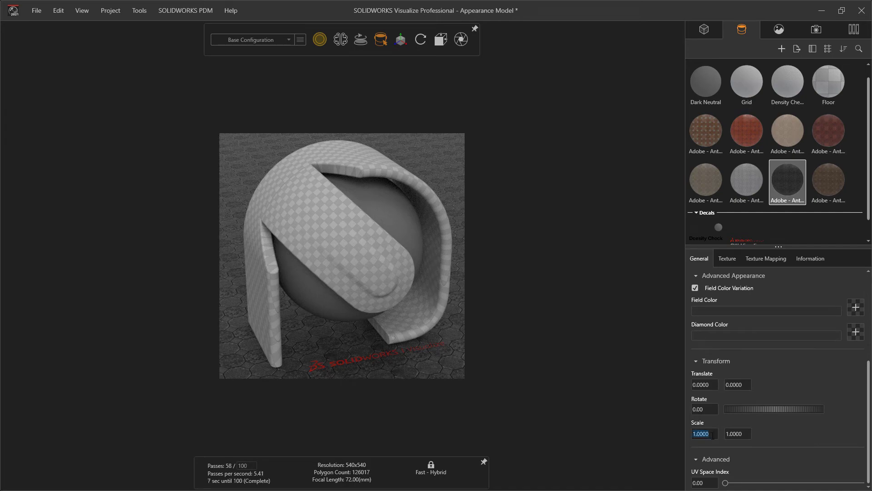
pyautogui.write('4')
pyautogui.press('Tab')
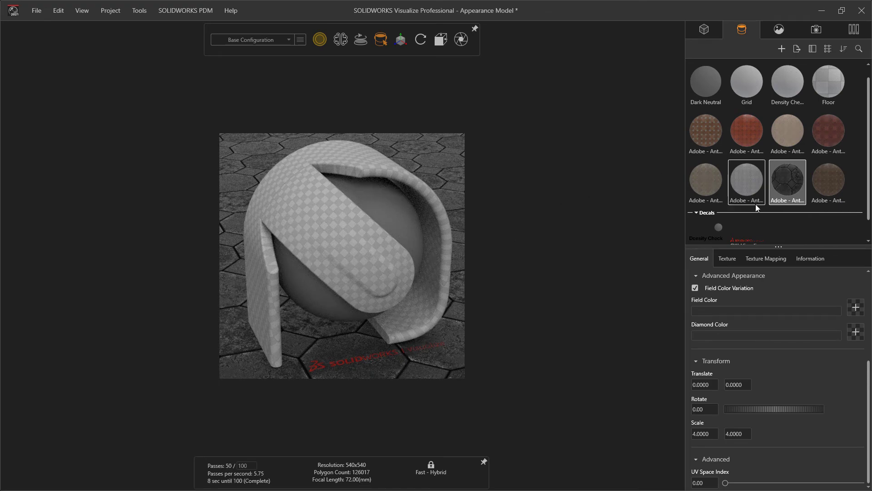
pyautogui.rightClick(793, 223)
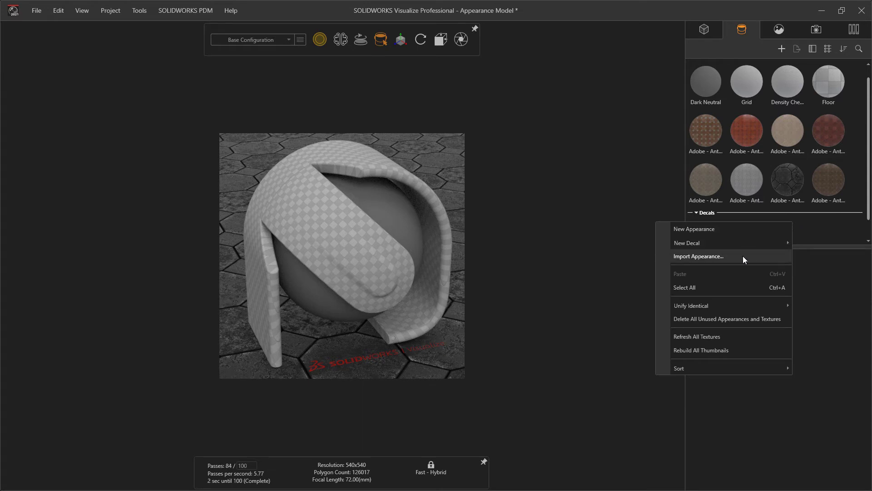
pyautogui.click(645, 182)
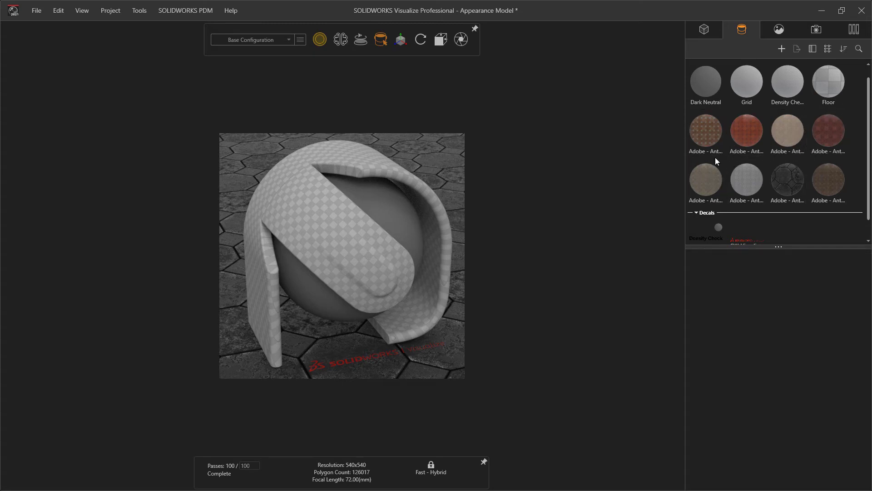
# Switch back to File Explorer, look through the Masonry materials and go to the Marble folder under AEC > Stone.
pyautogui.hotkey('alt', 'Tab')
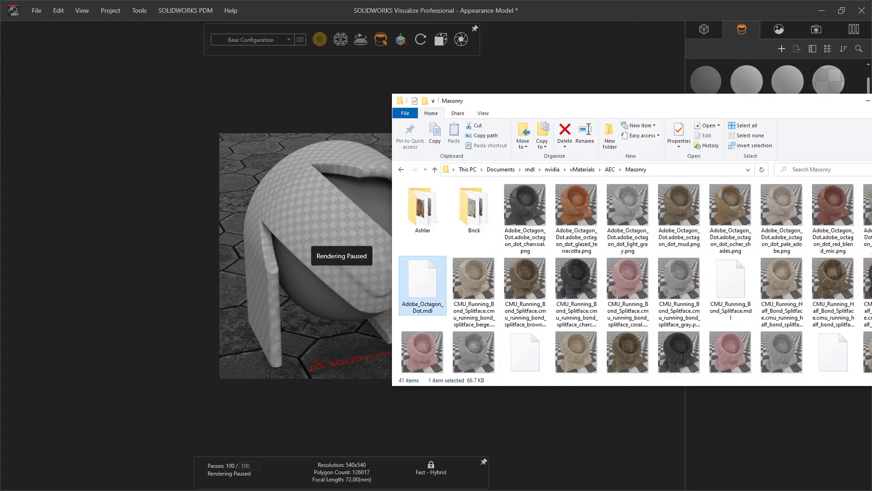
pyautogui.moveTo(508, 97); pyautogui.dragTo(321, 93)
pyautogui.scroll(-3, 481, 225)
pyautogui.scroll(-3, 481, 225)
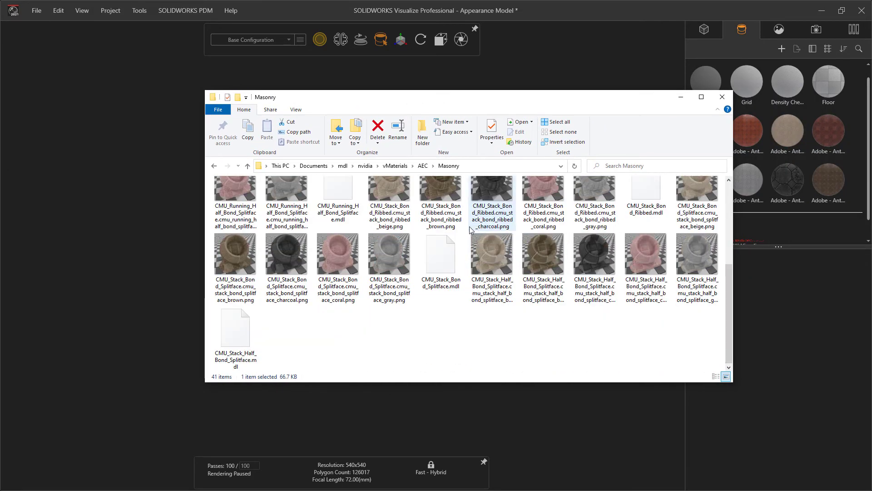
pyautogui.hotkey('alt', 'Left')
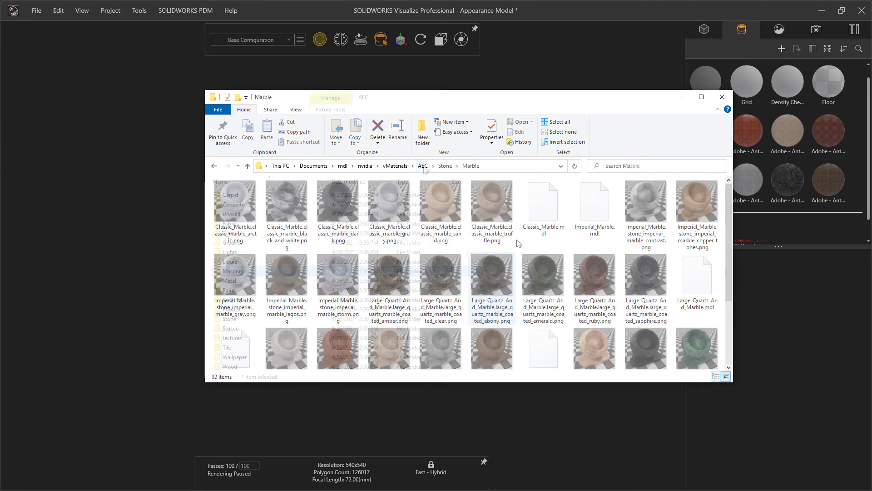
# Move the File Explorer window clear of the model and import Classic_Marble.mdl from the Marble folder onto the model's diagonal band.
pyautogui.moveTo(549, 101); pyautogui.dragTo(543, 306)
pyautogui.moveTo(540, 409); pyautogui.dragTo(403, 250)
pyautogui.moveTo(322, 213); pyautogui.dragTo(322, 214)
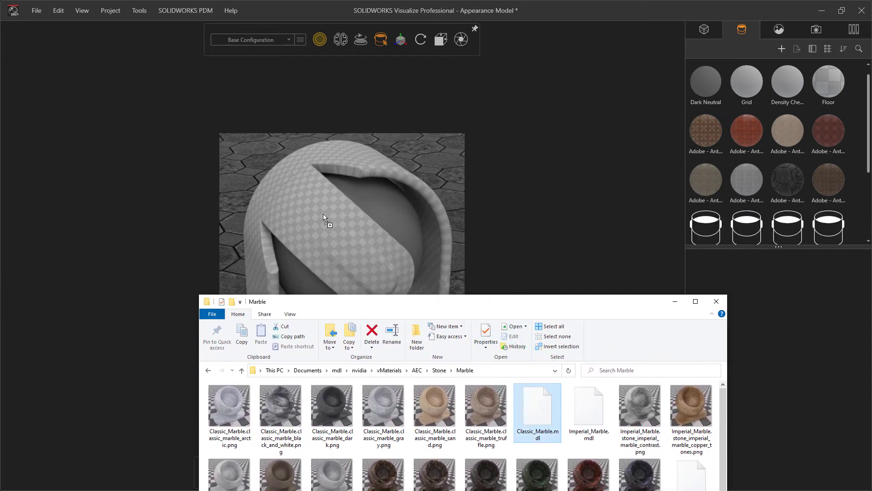
# Return to SOLIDWORKS Visualize and apply the first imported Classic Marble appearance to the model's outer shell.
pyautogui.click(503, 184)
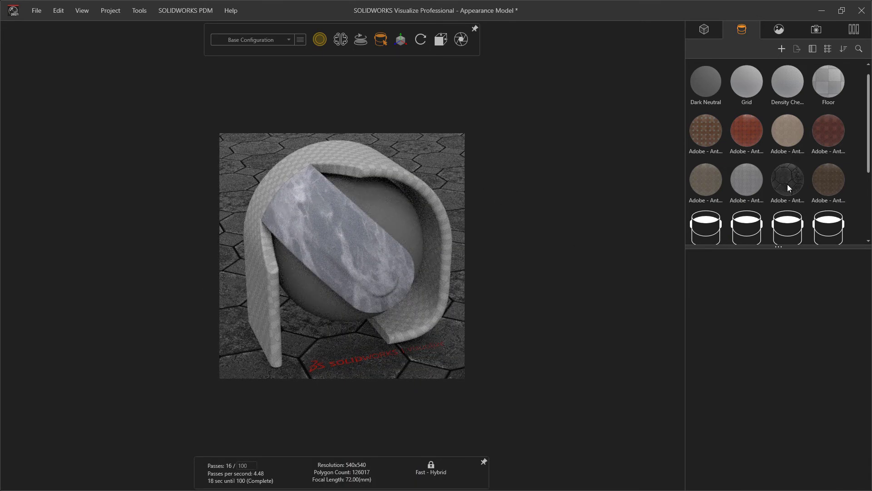
pyautogui.scroll(-2, 797, 174)
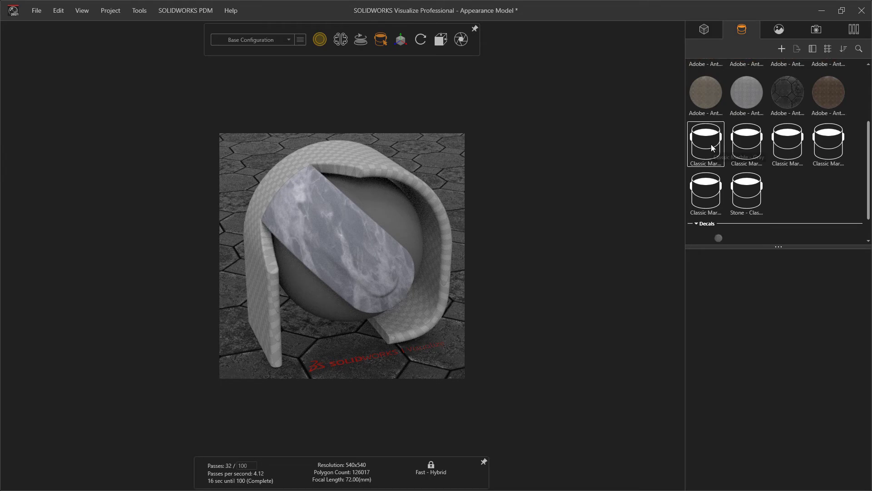
pyautogui.moveTo(709, 140); pyautogui.dragTo(370, 166)
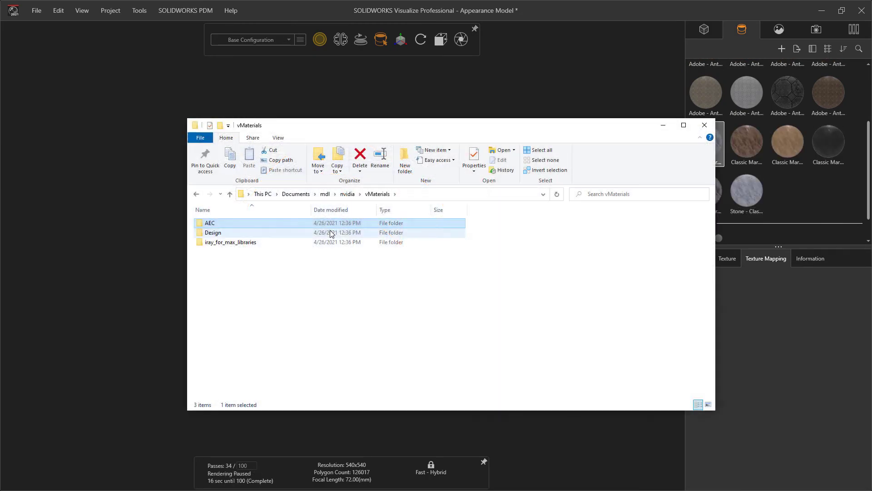
# In File Explorer, open the Plastic folder under vMaterials > Design and look through its materials.
pyautogui.doubleClick(330, 233)
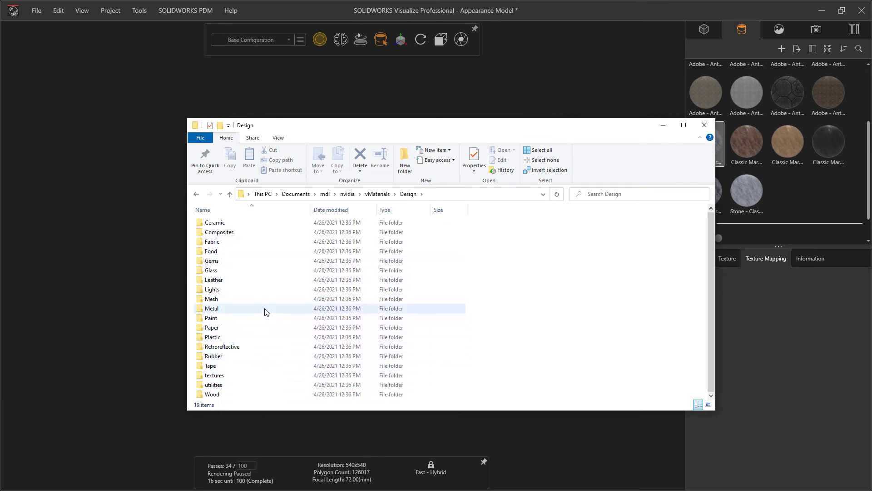
pyautogui.doubleClick(252, 336)
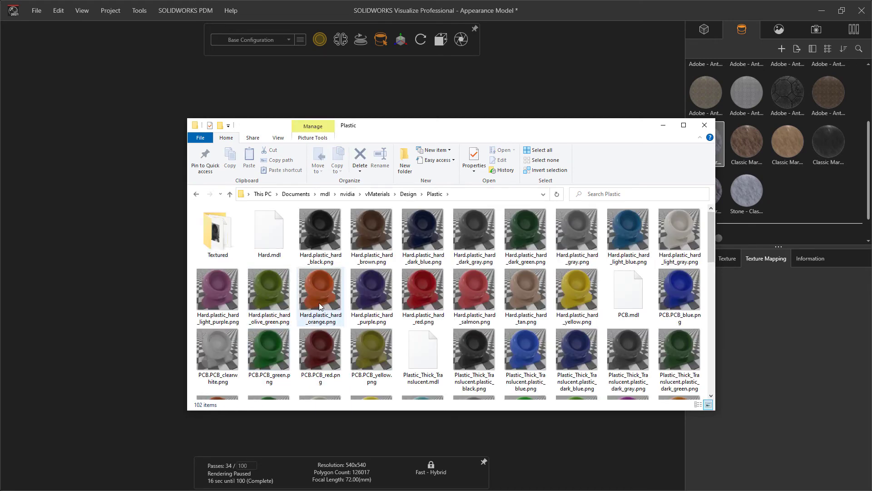
pyautogui.scroll(-4, 460, 300)
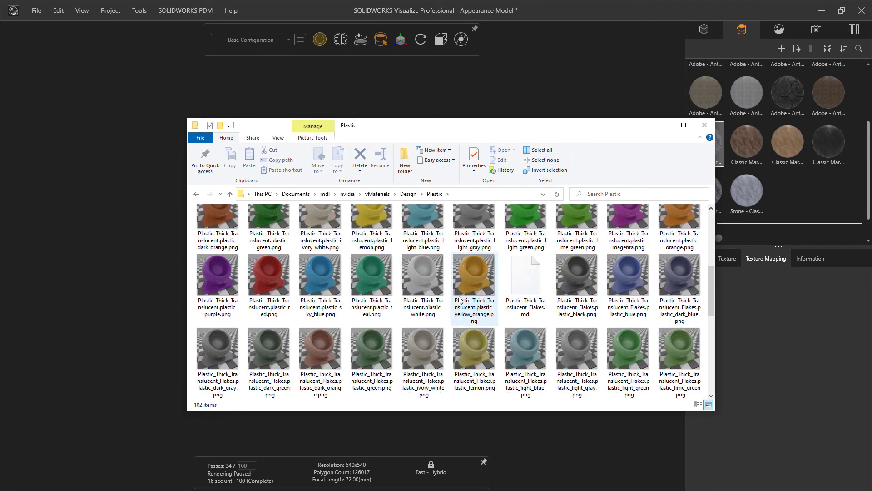
pyautogui.scroll(-8, 460, 300)
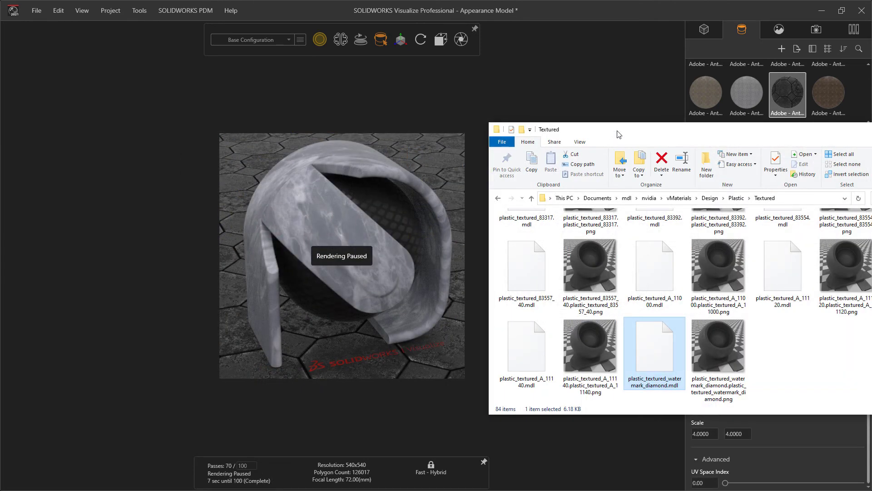
# Bring the File Explorer window over the viewport and look through the plastic materials in the Textured folder.
pyautogui.moveTo(616, 134); pyautogui.dragTo(278, 117)
pyautogui.click(533, 334)
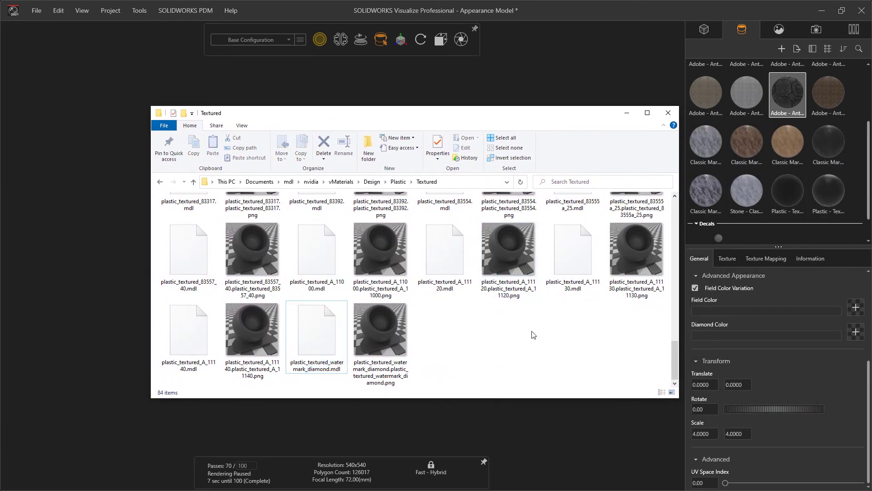
pyautogui.scroll(15, 533, 333)
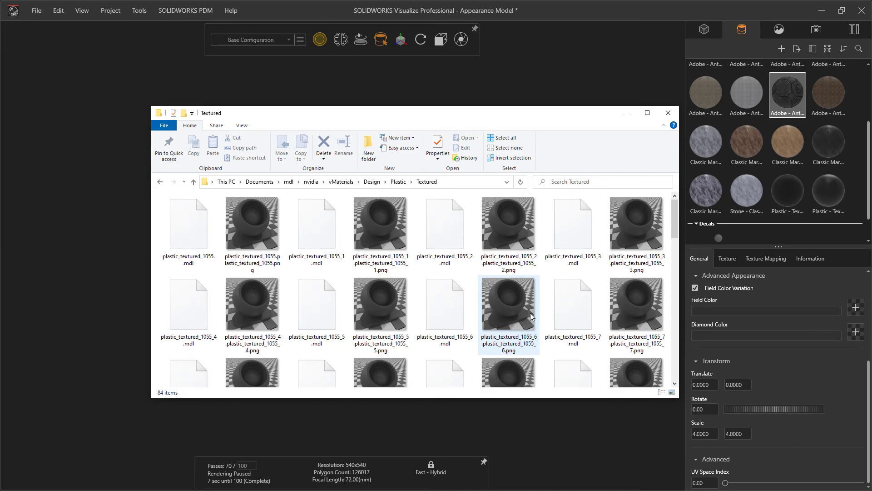
# Go back up from the Textured folder to Design and open the Fabric folder.
pyautogui.click(399, 181)
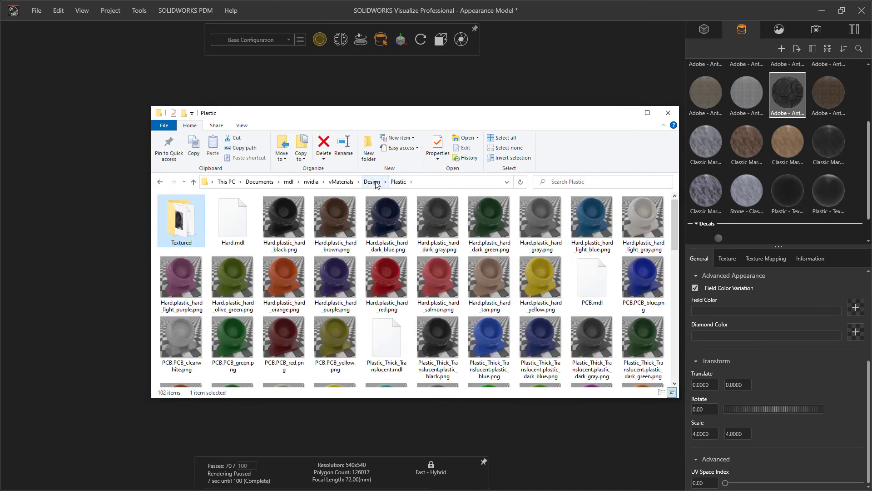
pyautogui.click(372, 182)
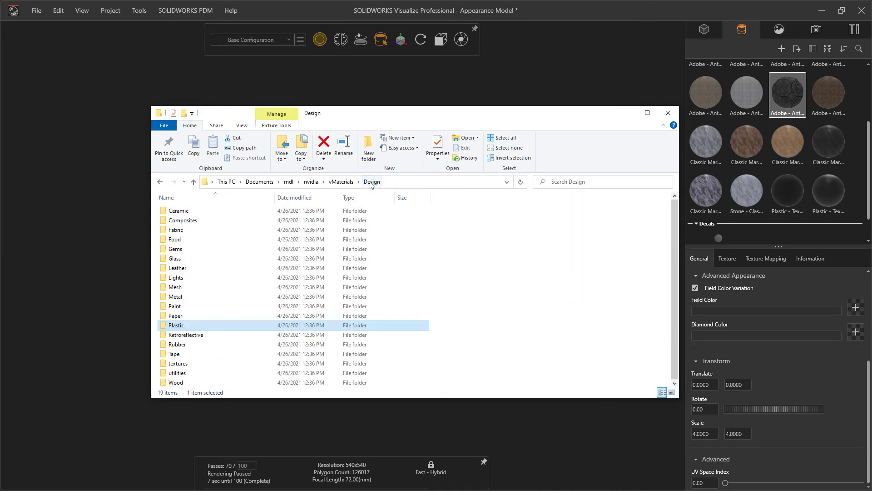
pyautogui.doubleClick(290, 230)
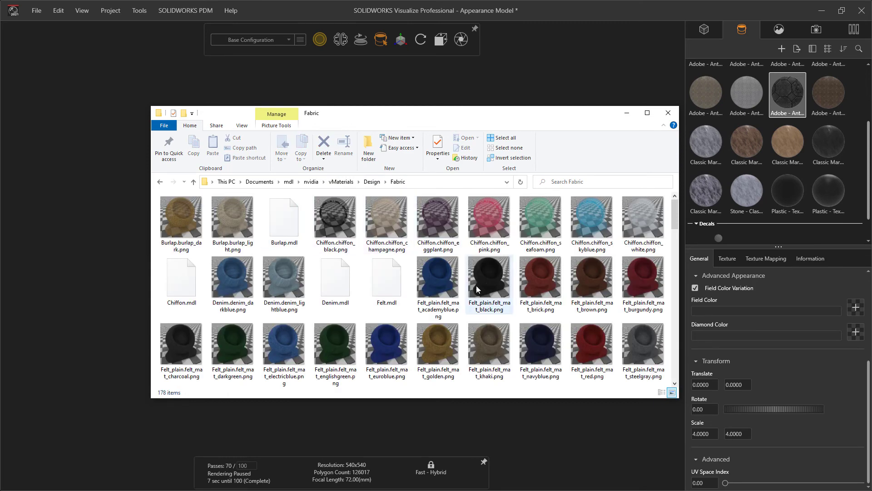
# Examine the fabric materials in the Fabric folder, from felt and flannel through silk and tweed to upholstery and velvet.
pyautogui.scroll(-2, 476, 294)
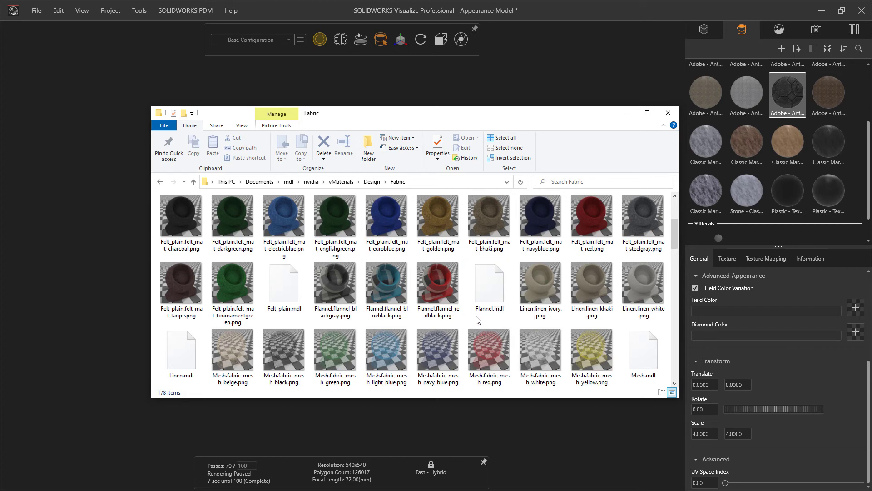
pyautogui.scroll(-2, 476, 313)
pyautogui.scroll(-2, 476, 318)
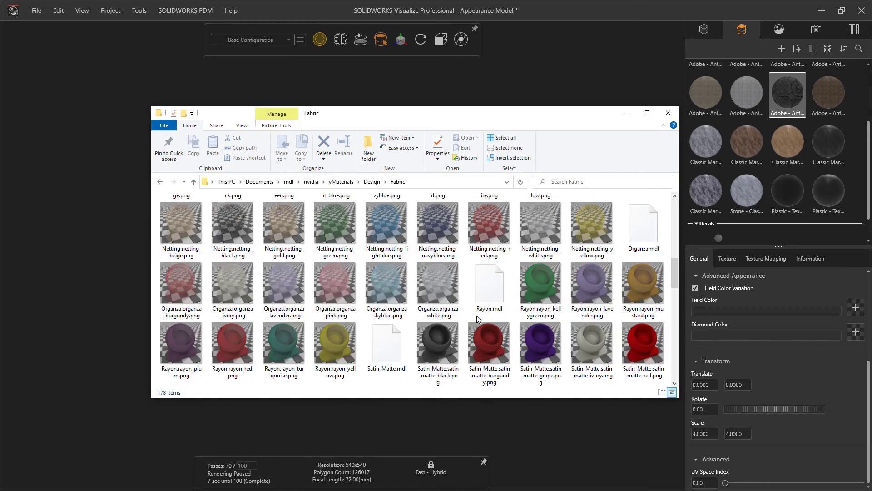
pyautogui.scroll(-2, 480, 312)
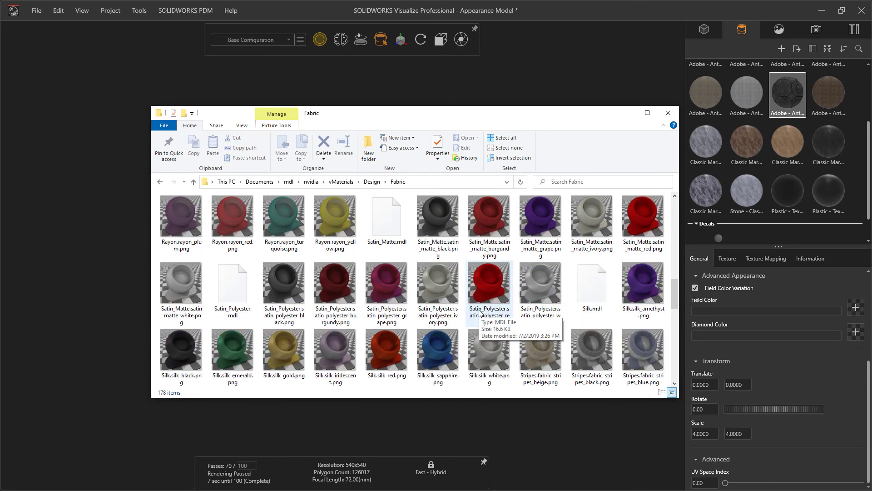
pyautogui.scroll(-1, 480, 313)
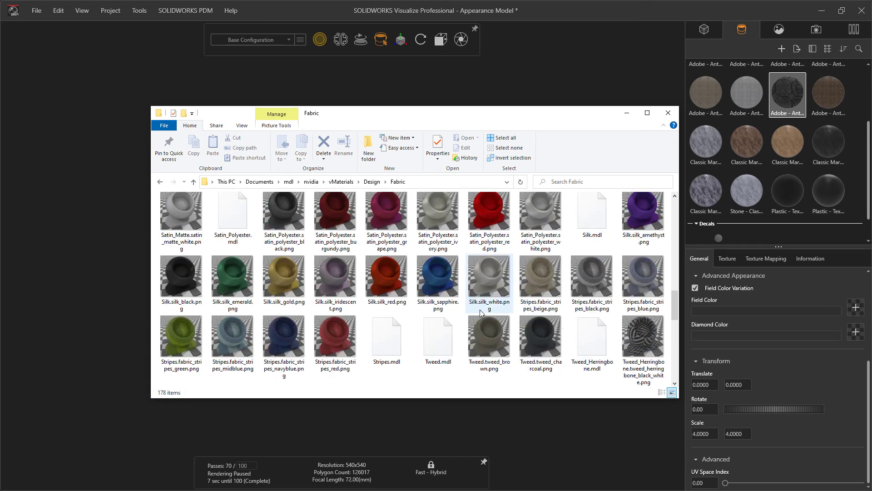
pyautogui.scroll(-3, 480, 313)
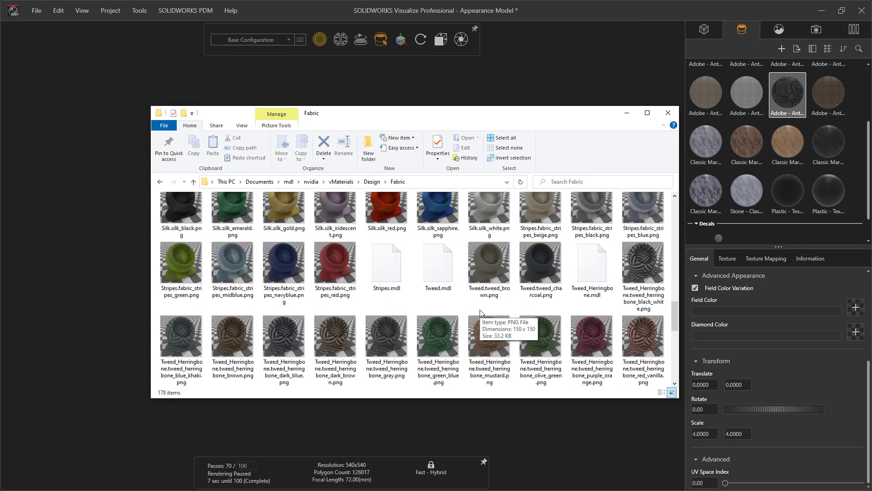
pyautogui.scroll(-2, 482, 312)
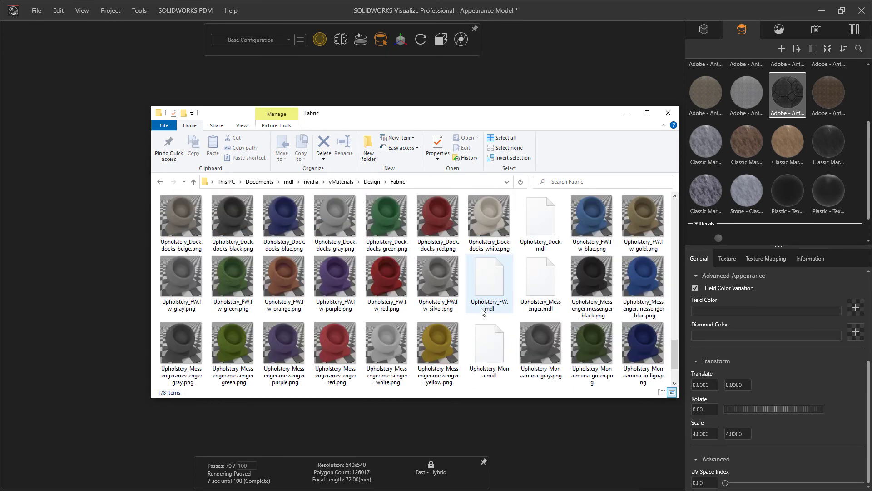
pyautogui.scroll(-1, 482, 311)
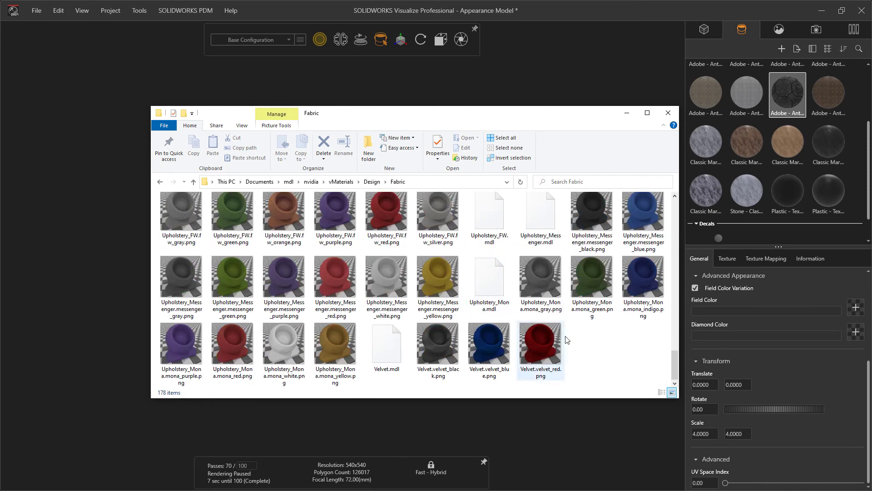